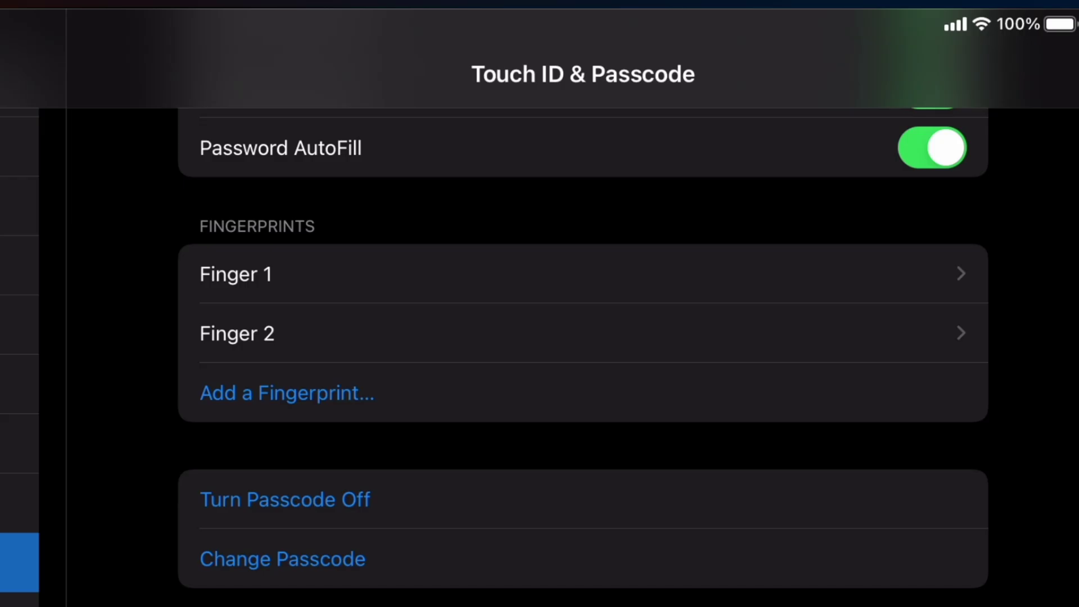
{"action": "scroll", "coordinate": [581, 337], "scroll_direction": "down", "scroll_amount": 3}
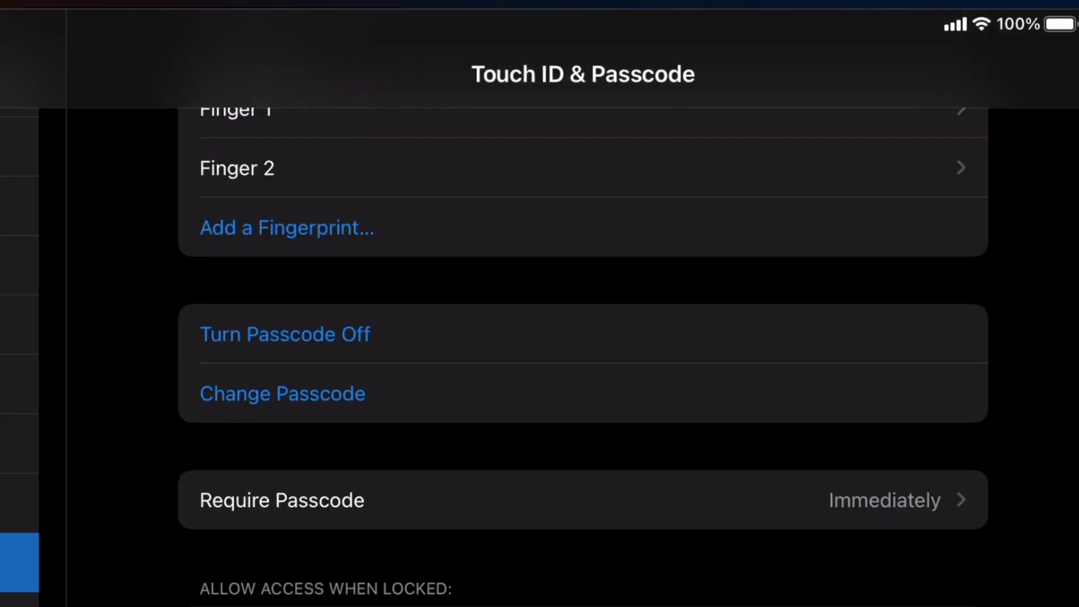
Check the passcode timing, then disable Today View, Notification Centre, Control Centre, Siri, Home Control and missed-call return when locked
{"action": "left_click", "coordinate": [282, 500]}
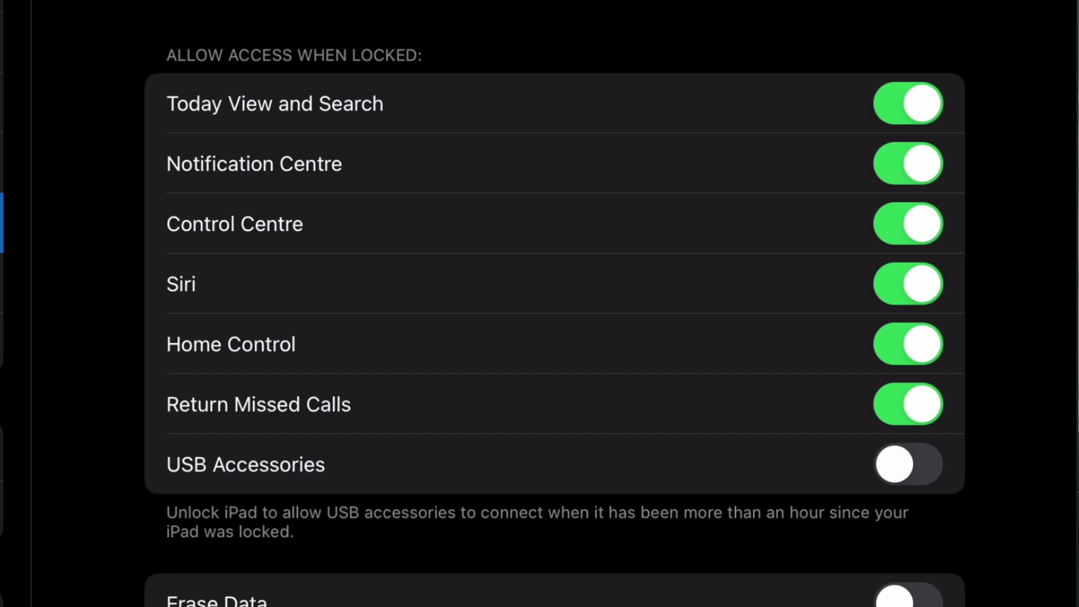
{"action": "left_click", "coordinate": [908, 103]}
{"action": "left_click", "coordinate": [908, 163]}
{"action": "left_click", "coordinate": [908, 223]}
{"action": "left_click", "coordinate": [907, 284]}
{"action": "left_click", "coordinate": [908, 344]}
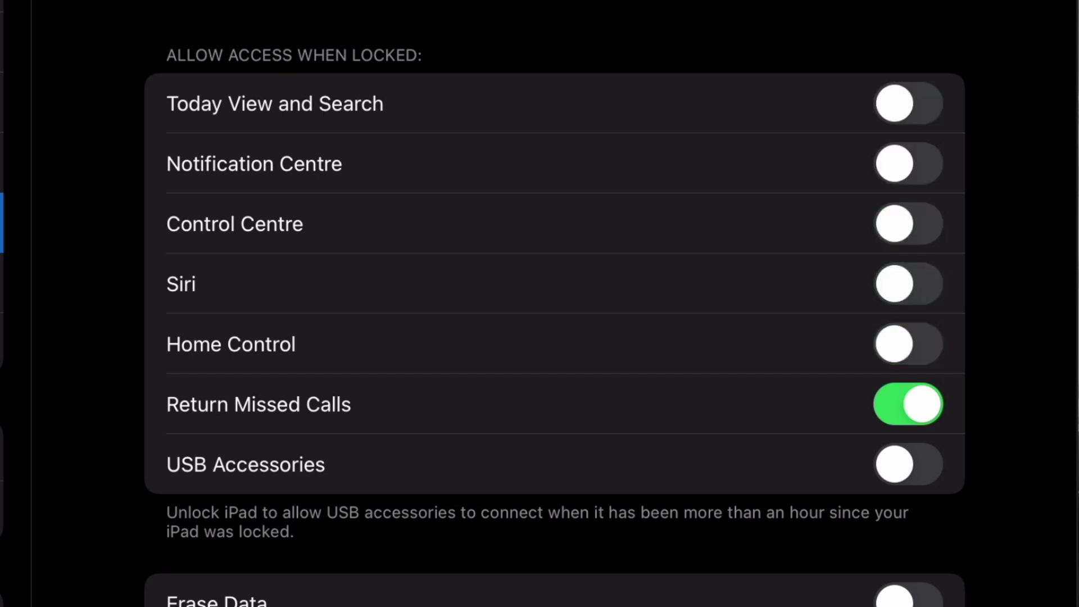
{"action": "left_click", "coordinate": [908, 404]}
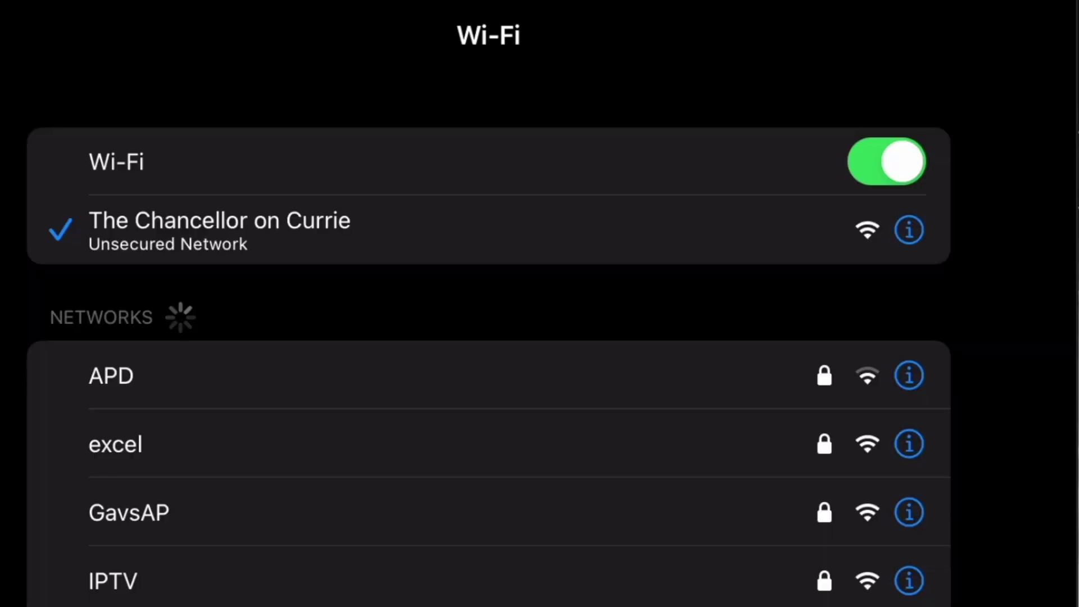
Switch off the Wi-Fi toggle on the Wi-Fi page
{"action": "left_click", "coordinate": [886, 161]}
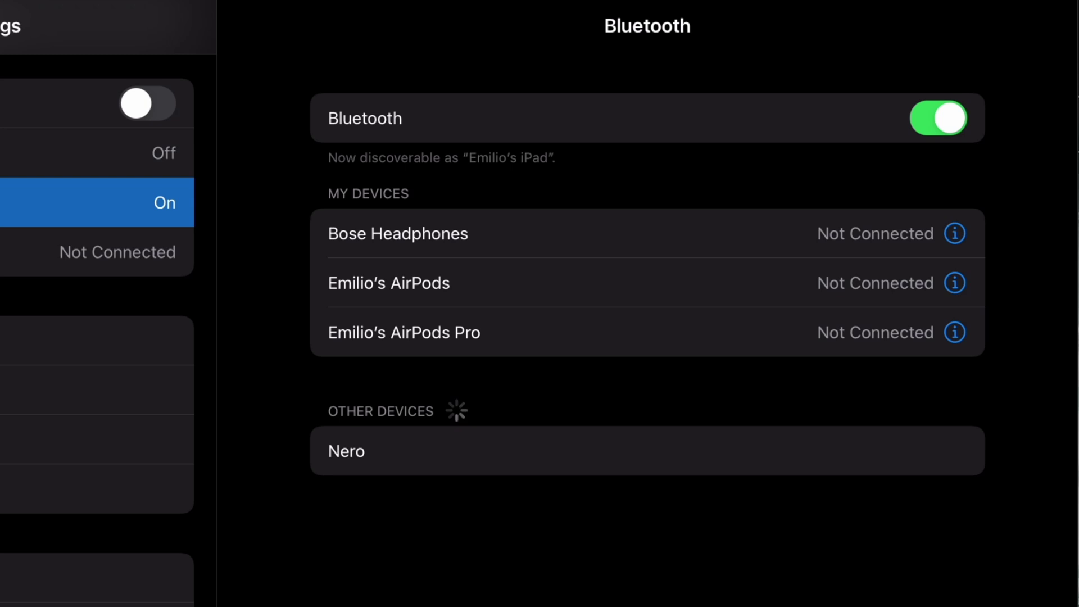
Switch off the Bluetooth toggle on the Bluetooth page
{"action": "left_click", "coordinate": [938, 118]}
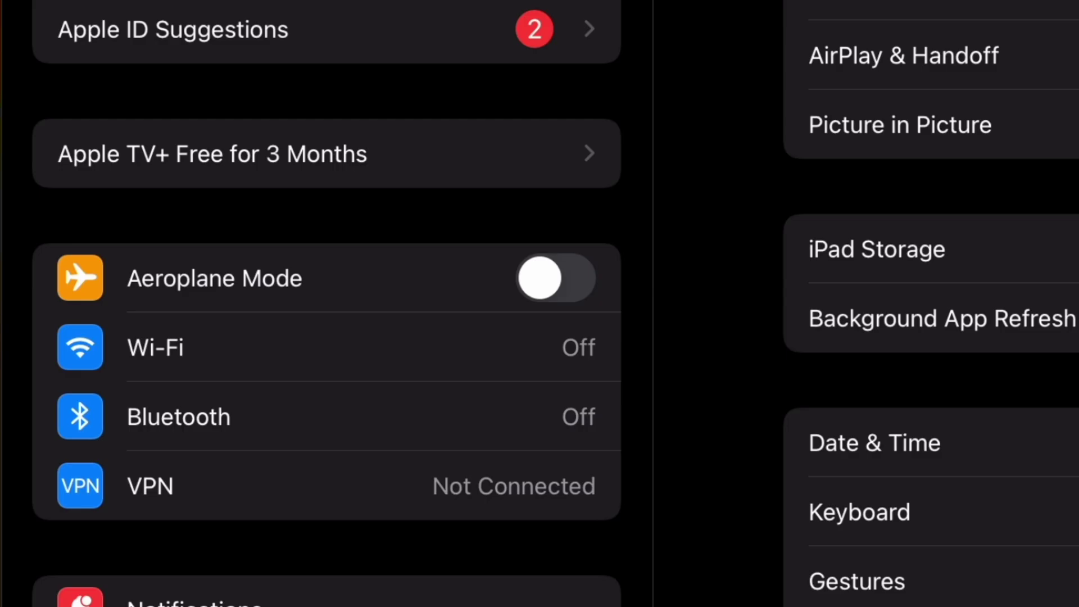
{"action": "scroll", "coordinate": [327, 303], "scroll_direction": "down", "scroll_amount": 10}
{"action": "scroll", "coordinate": [328, 303], "scroll_direction": "down", "scroll_amount": 3}
{"action": "scroll", "coordinate": [327, 303], "scroll_direction": "down", "scroll_amount": 5}
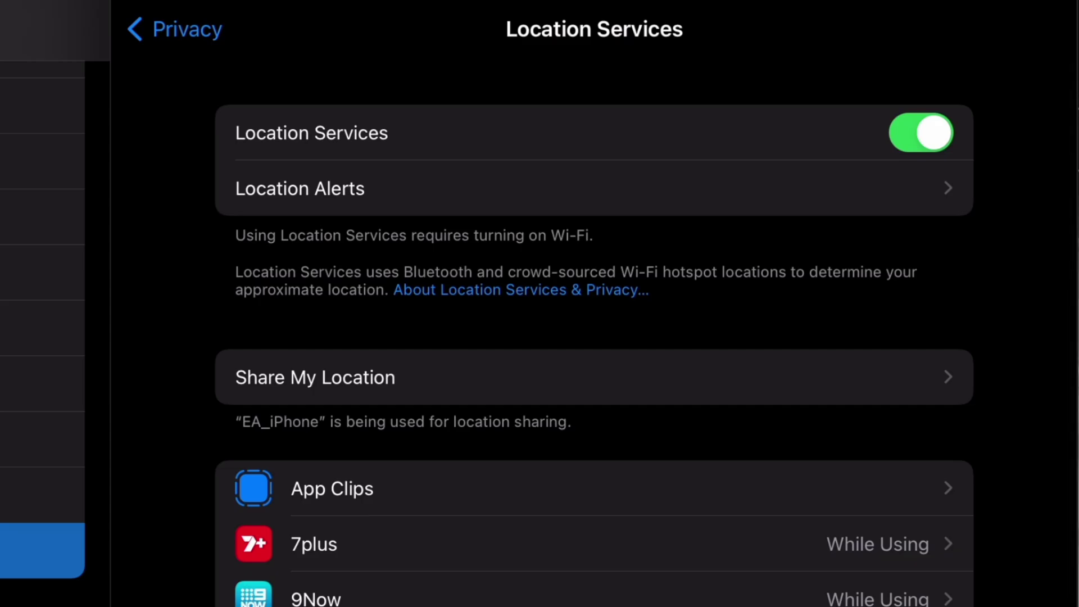
Try switching Location Services off, then cancel the alert so it stays on
{"action": "left_click", "coordinate": [920, 133]}
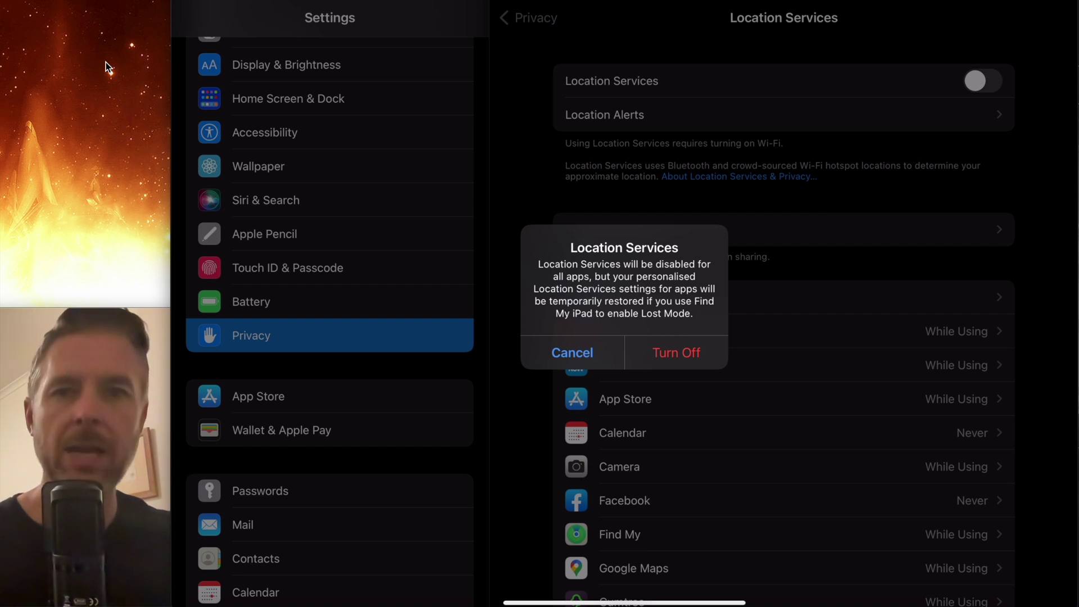
{"action": "left_click", "coordinate": [572, 353]}
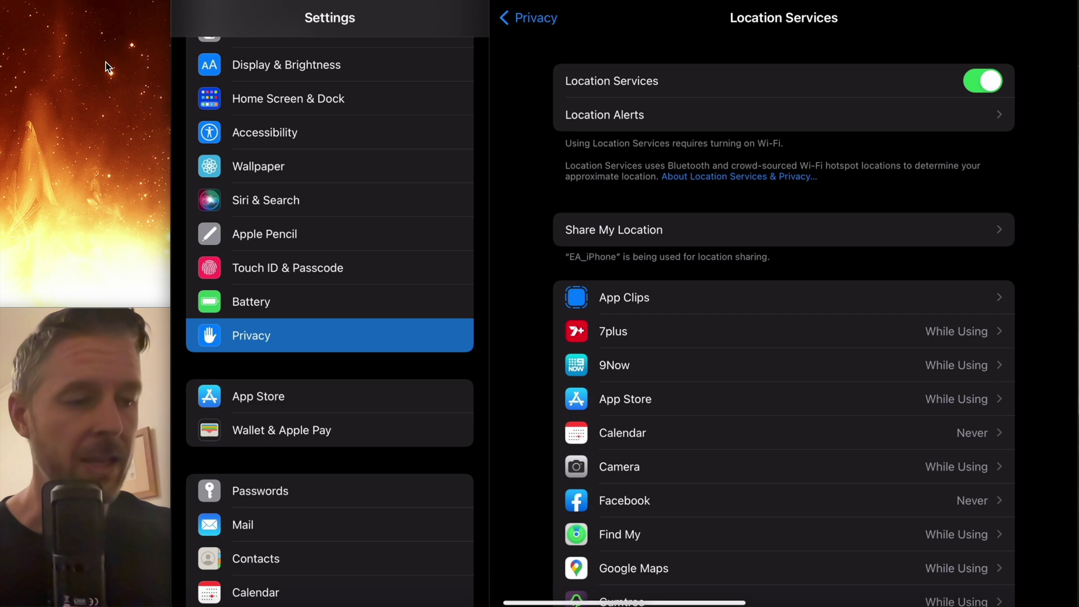
{"action": "scroll", "coordinate": [784, 337], "scroll_direction": "down", "scroll_amount": 5}
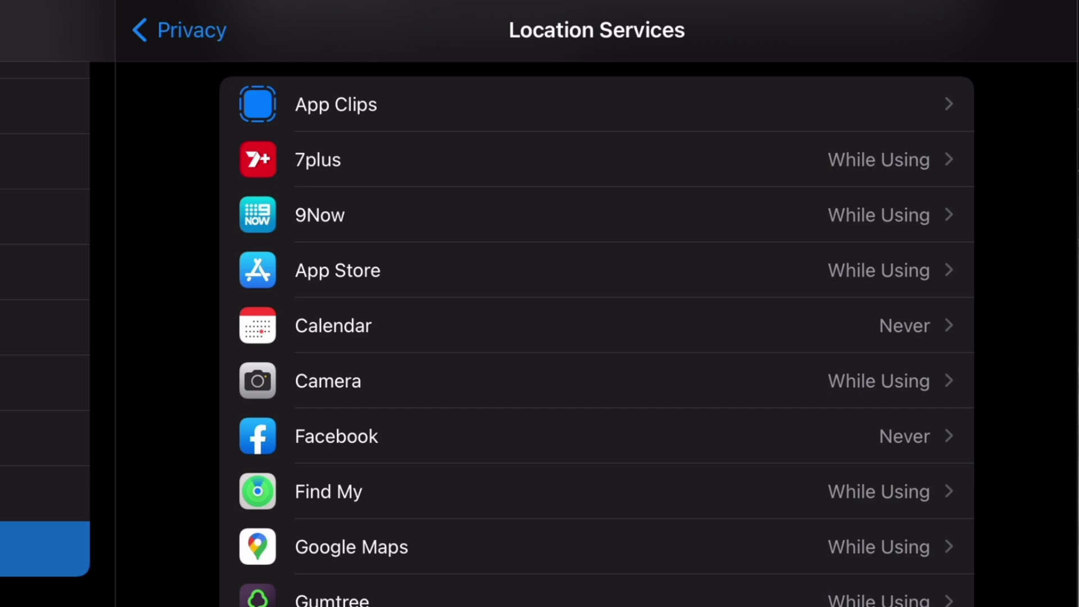
Deny 7plus any location access and return to the Location Services app list
{"action": "left_click", "coordinate": [507, 160]}
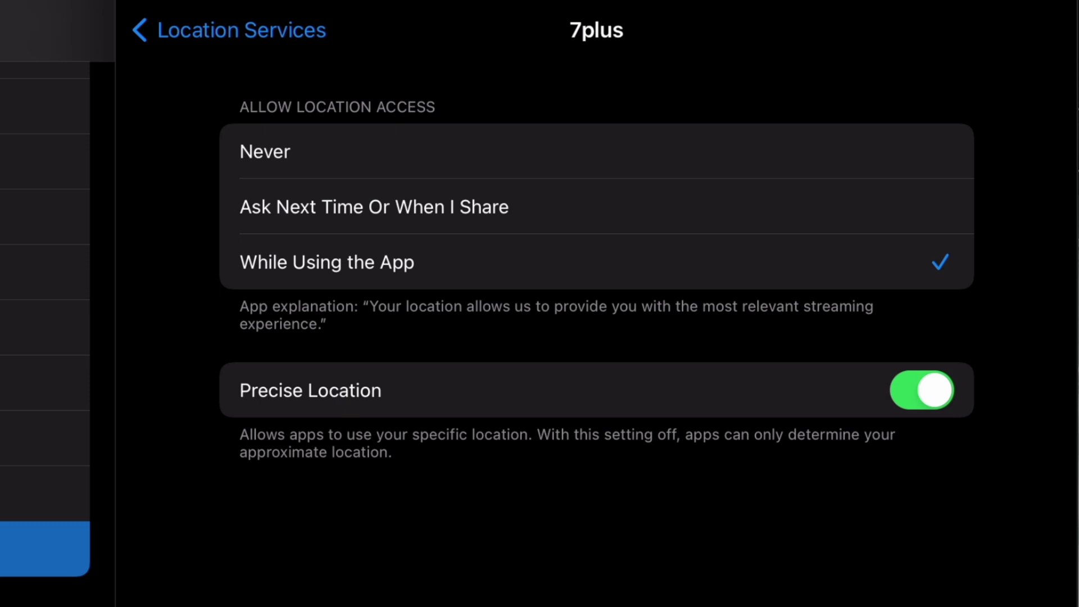
{"action": "left_click", "coordinate": [265, 152]}
{"action": "left_click", "coordinate": [227, 30]}
{"action": "scroll", "coordinate": [597, 338], "scroll_direction": "down", "scroll_amount": 5}
{"action": "scroll", "coordinate": [597, 337], "scroll_direction": "up", "scroll_amount": 1}
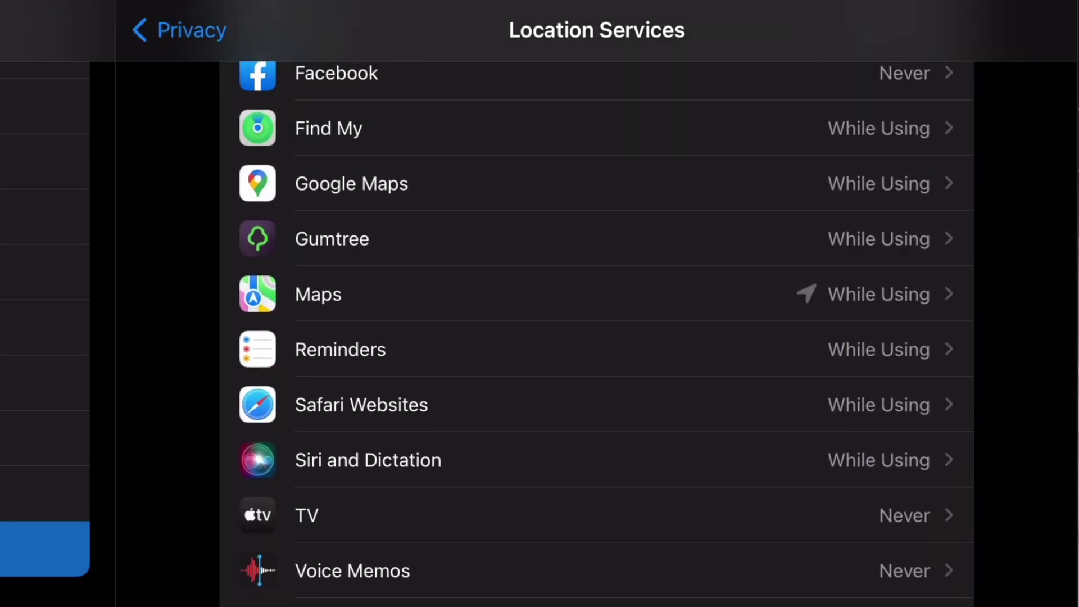
{"action": "scroll", "coordinate": [596, 337], "scroll_direction": "up", "scroll_amount": 3}
{"action": "scroll", "coordinate": [596, 337], "scroll_direction": "up", "scroll_amount": 10}
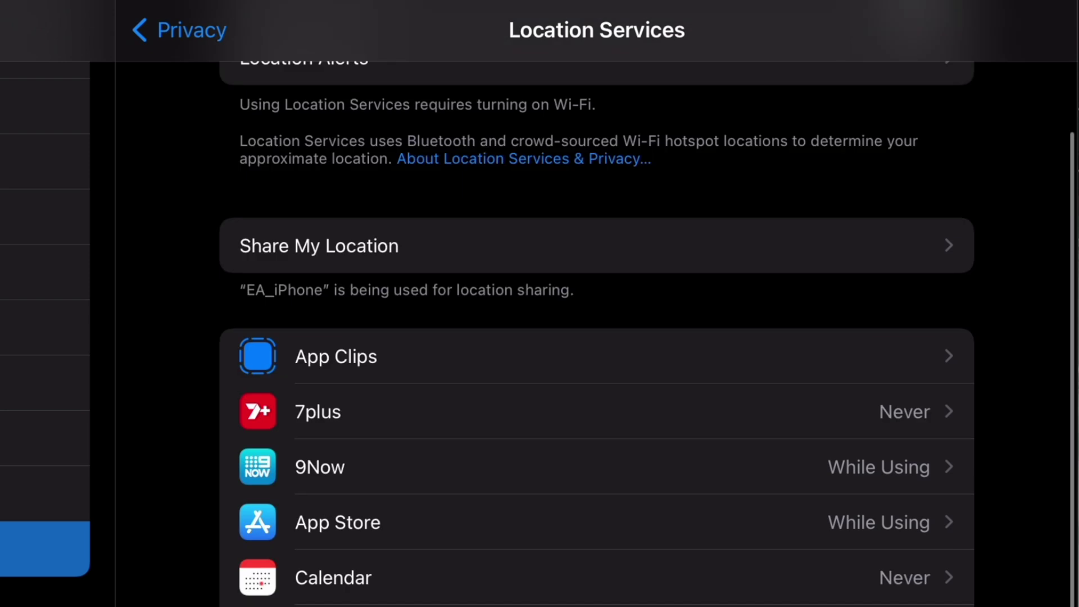
{"action": "scroll", "coordinate": [597, 337], "scroll_direction": "up", "scroll_amount": 2}
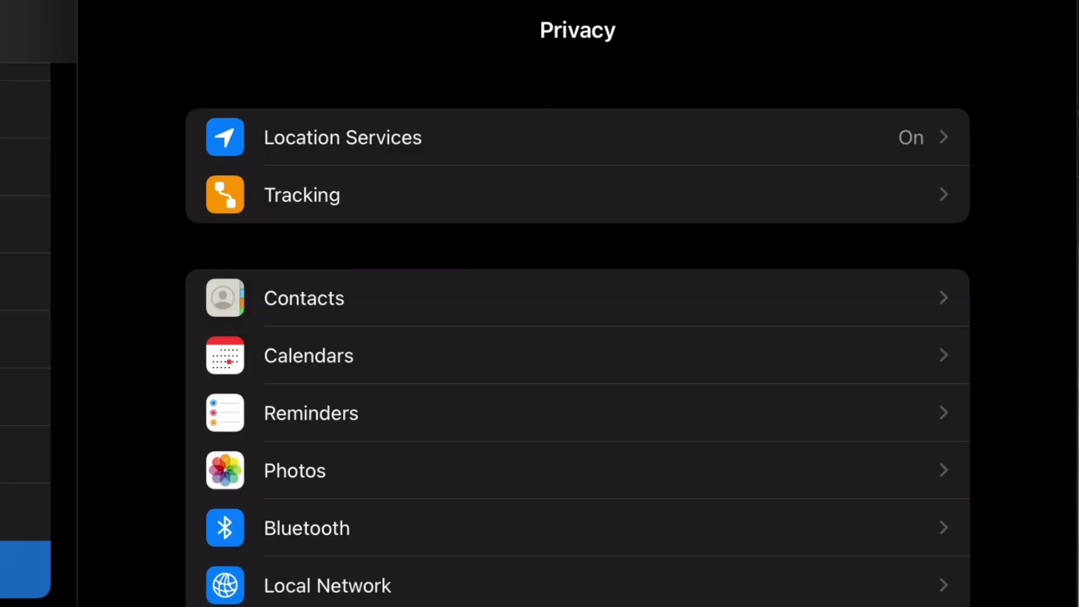
In Tracking settings, switch off 'Allow Apps to Request to Track'
{"action": "left_click", "coordinate": [302, 194]}
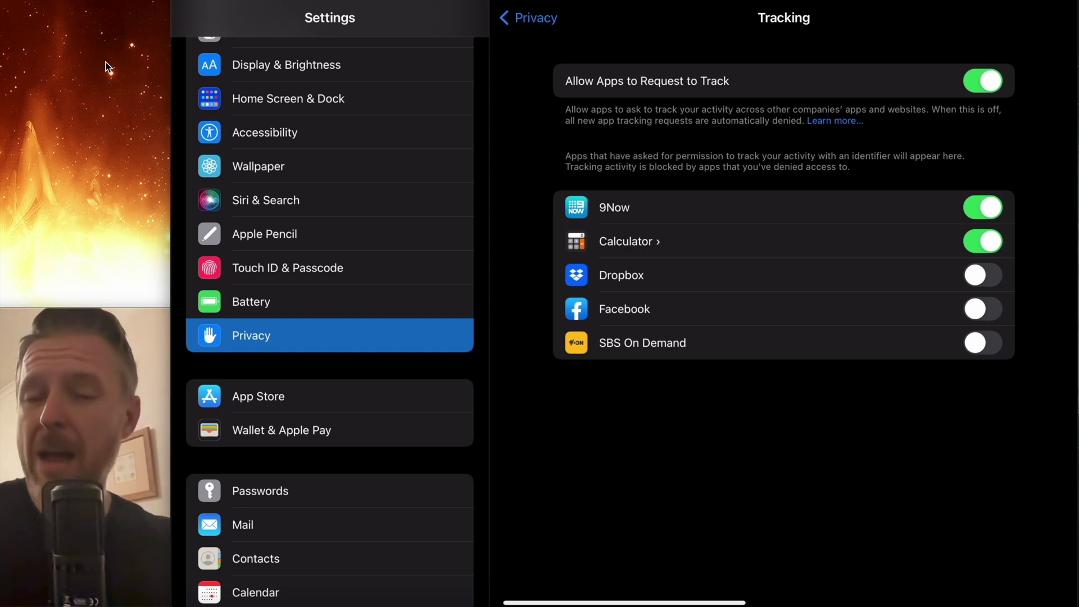
{"action": "left_click", "coordinate": [982, 81]}
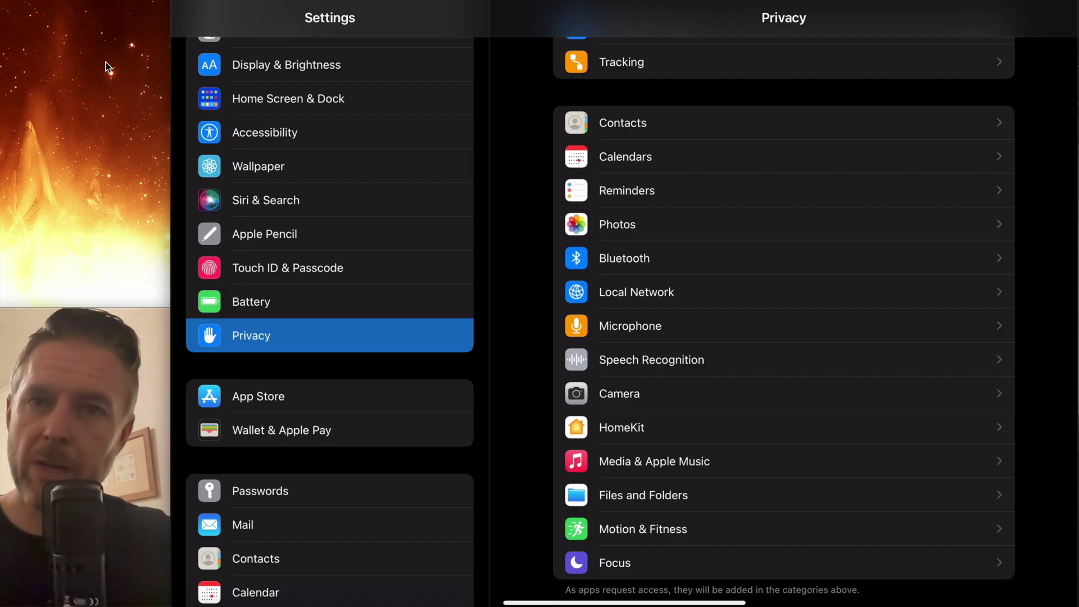
{"action": "scroll", "coordinate": [784, 320], "scroll_direction": "down", "scroll_amount": 1}
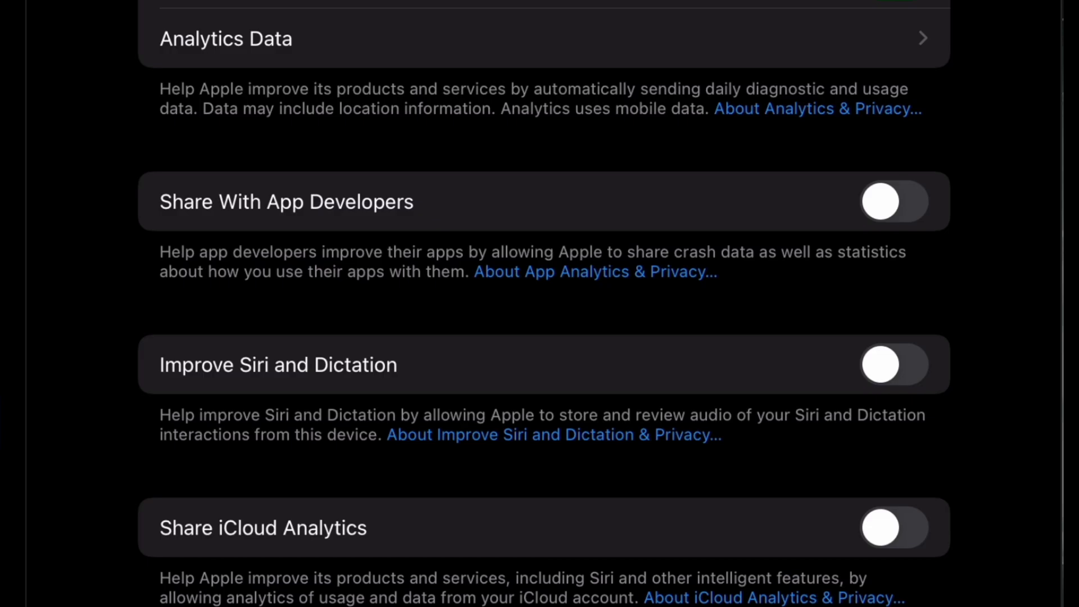
{"action": "scroll", "coordinate": [544, 337], "scroll_direction": "down", "scroll_amount": 3}
{"action": "scroll", "coordinate": [544, 337], "scroll_direction": "up", "scroll_amount": 3}
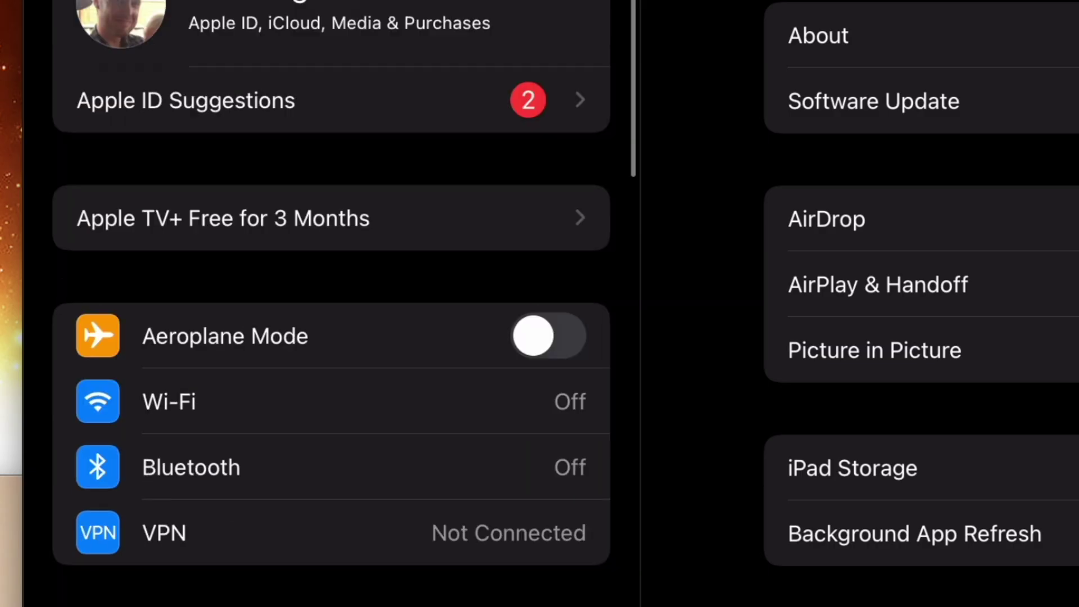
{"action": "scroll", "coordinate": [329, 337], "scroll_direction": "down", "scroll_amount": 5}
{"action": "scroll", "coordinate": [329, 337], "scroll_direction": "up", "scroll_amount": 1}
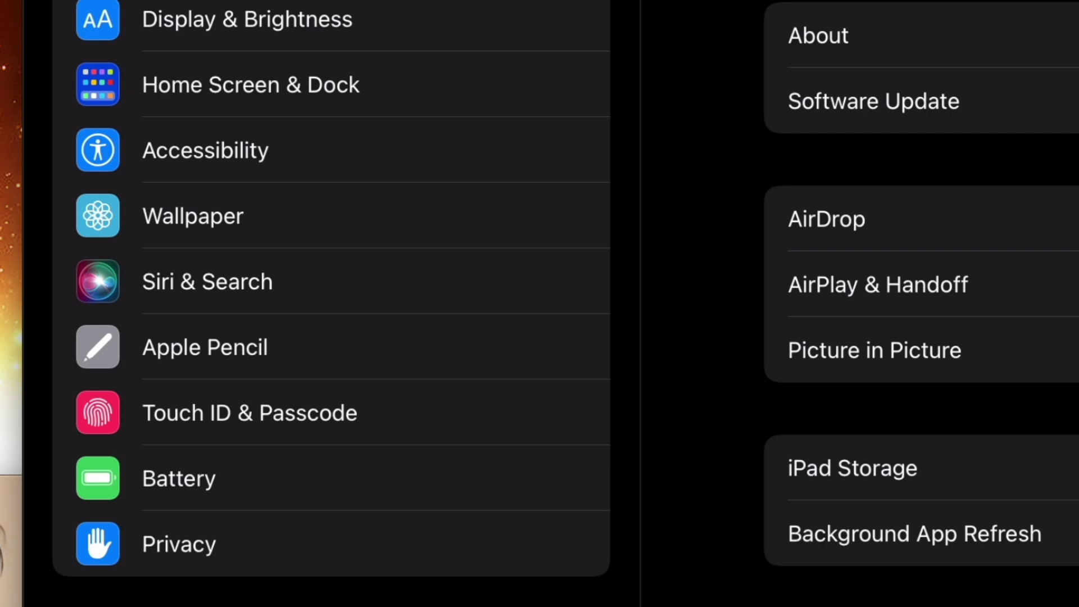
{"action": "left_click", "coordinate": [208, 282]}
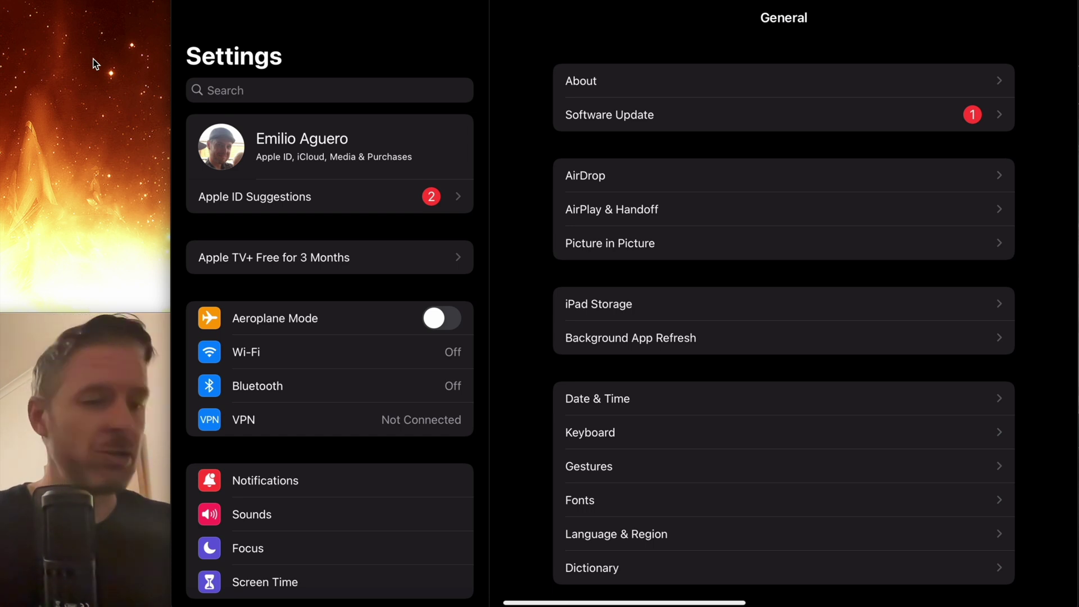
{"action": "scroll", "coordinate": [329, 337], "scroll_direction": "down", "scroll_amount": 5}
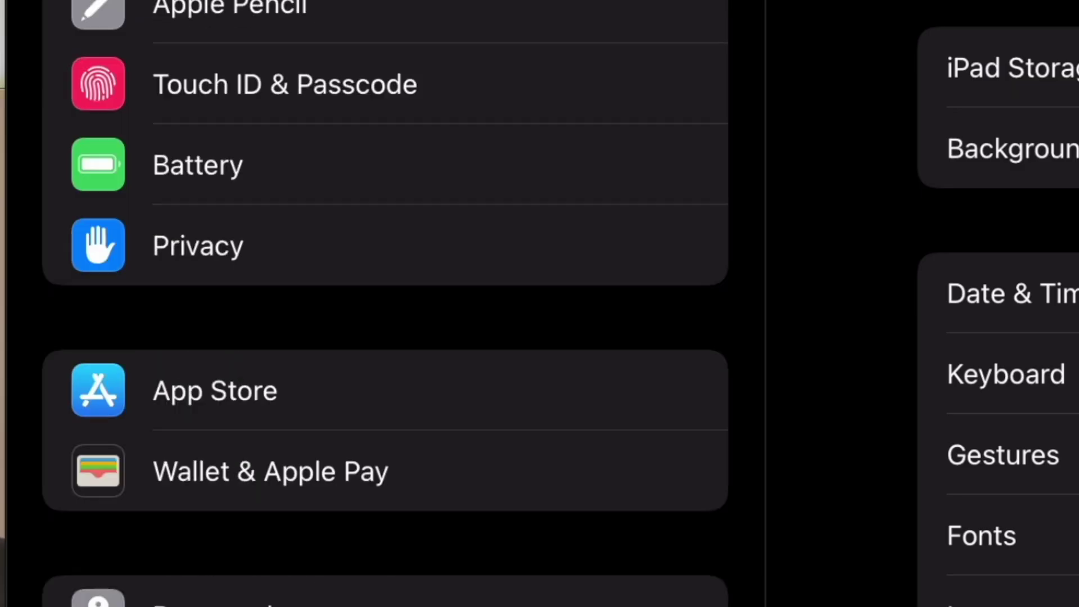
{"action": "scroll", "coordinate": [386, 303], "scroll_direction": "down", "scroll_amount": 10}
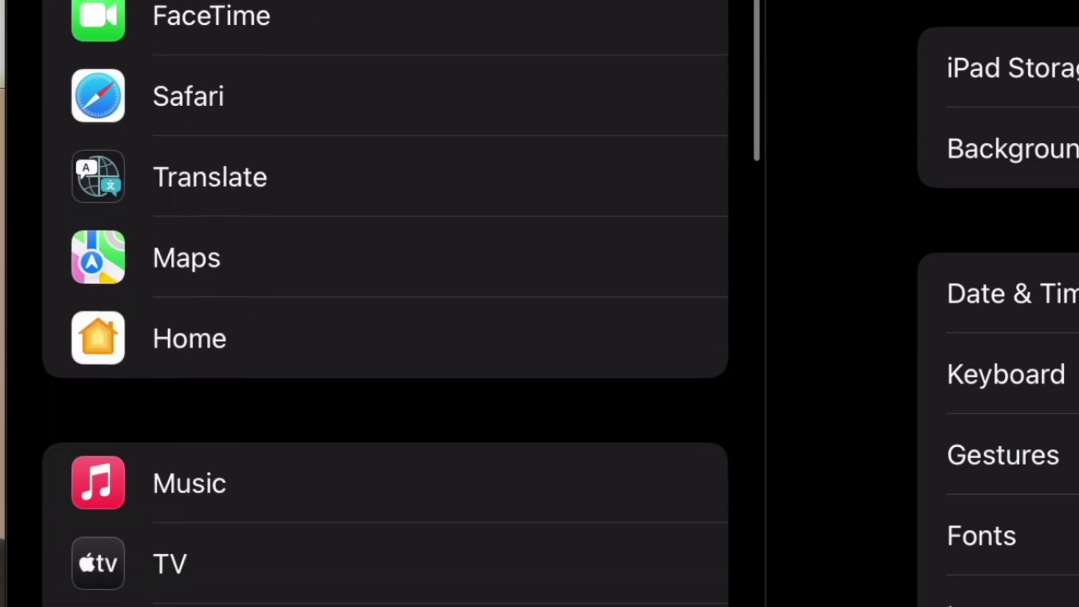
{"action": "scroll", "coordinate": [386, 303], "scroll_direction": "up", "scroll_amount": 3}
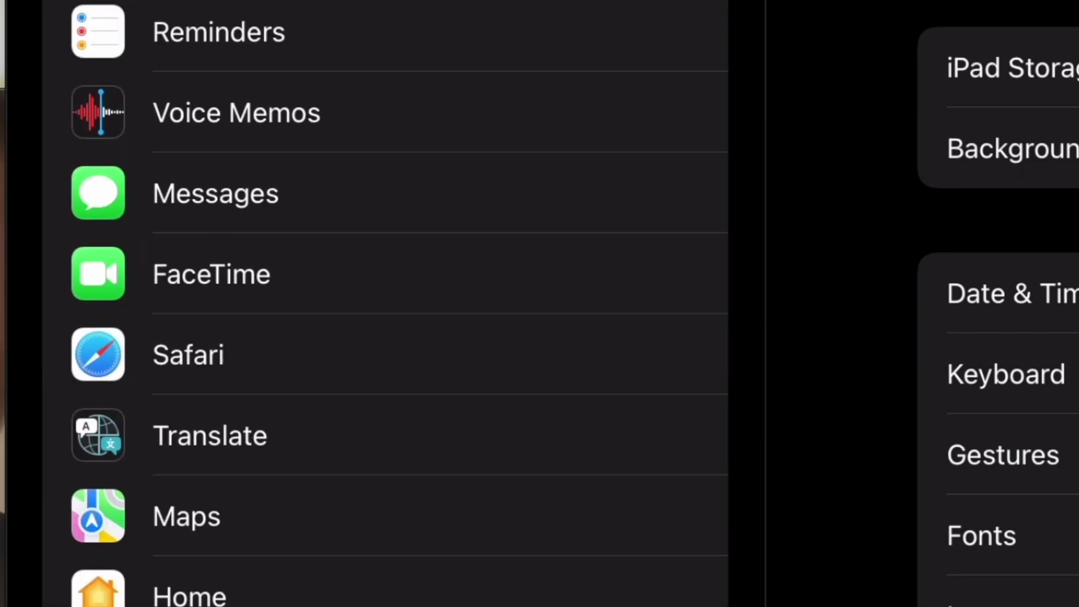
In Safari settings, turn on Block All Cookies and confirm with Block All
{"action": "left_click", "coordinate": [187, 354]}
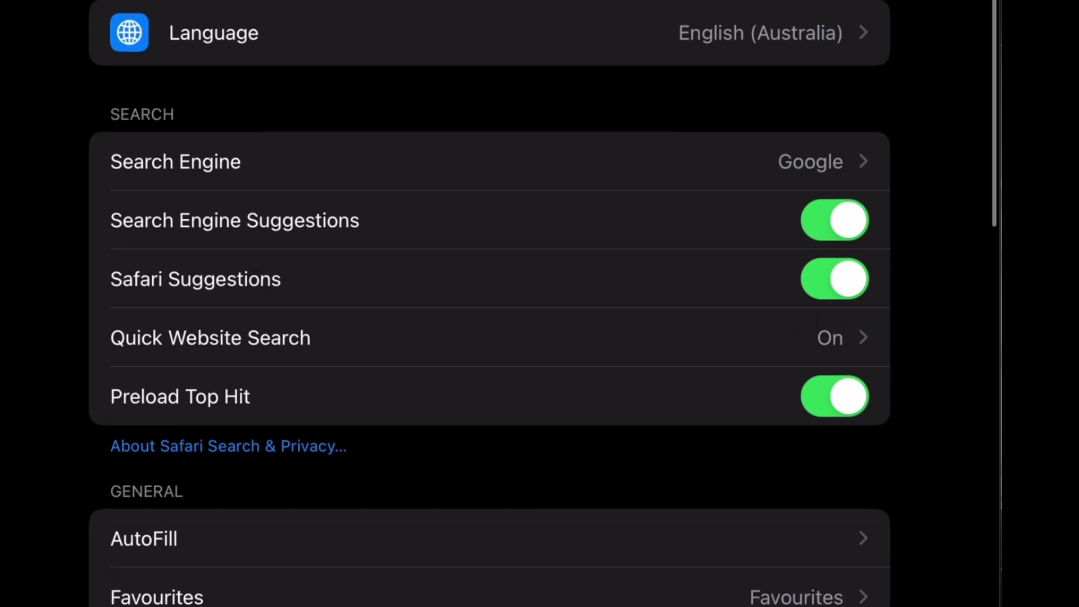
{"action": "scroll", "coordinate": [489, 304], "scroll_direction": "down", "scroll_amount": 10}
{"action": "scroll", "coordinate": [489, 303], "scroll_direction": "down", "scroll_amount": 5}
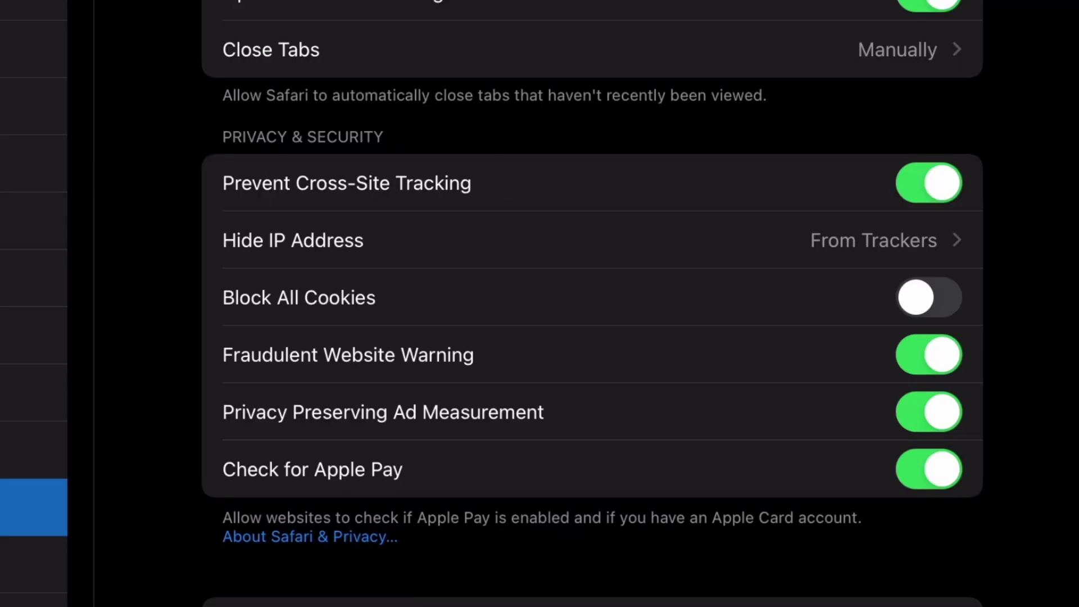
{"action": "left_click", "coordinate": [928, 298]}
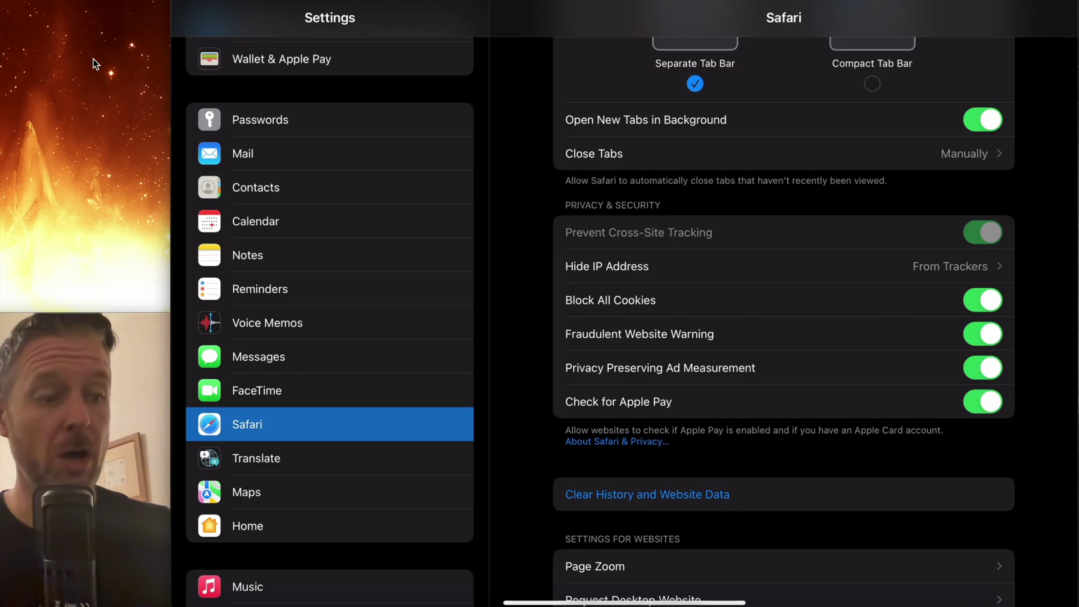
{"action": "left_click", "coordinate": [579, 265]}
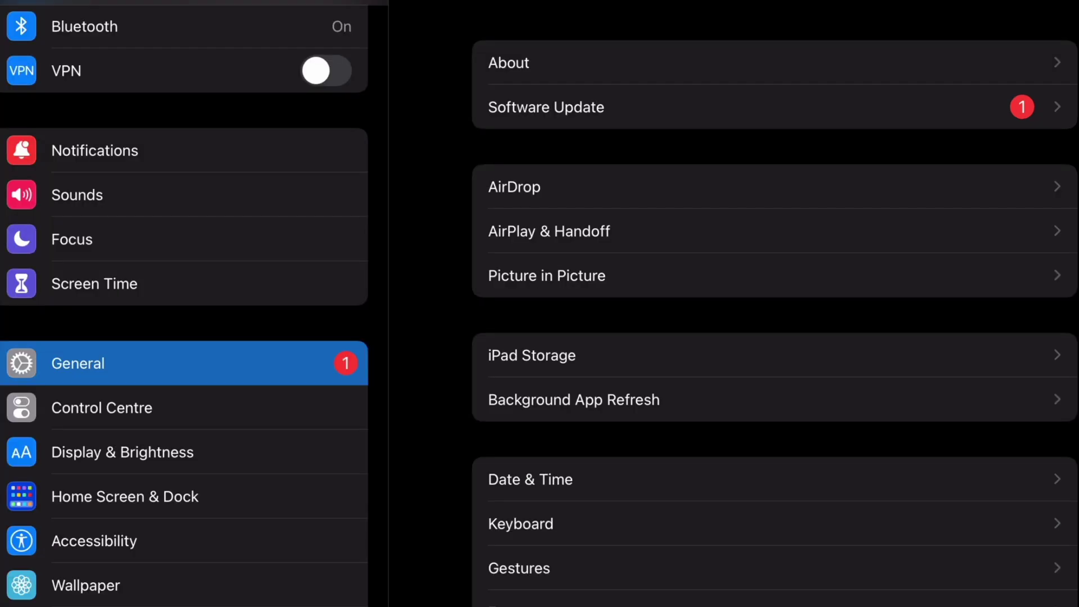
{"action": "scroll", "coordinate": [775, 338], "scroll_direction": "down", "scroll_amount": 5}
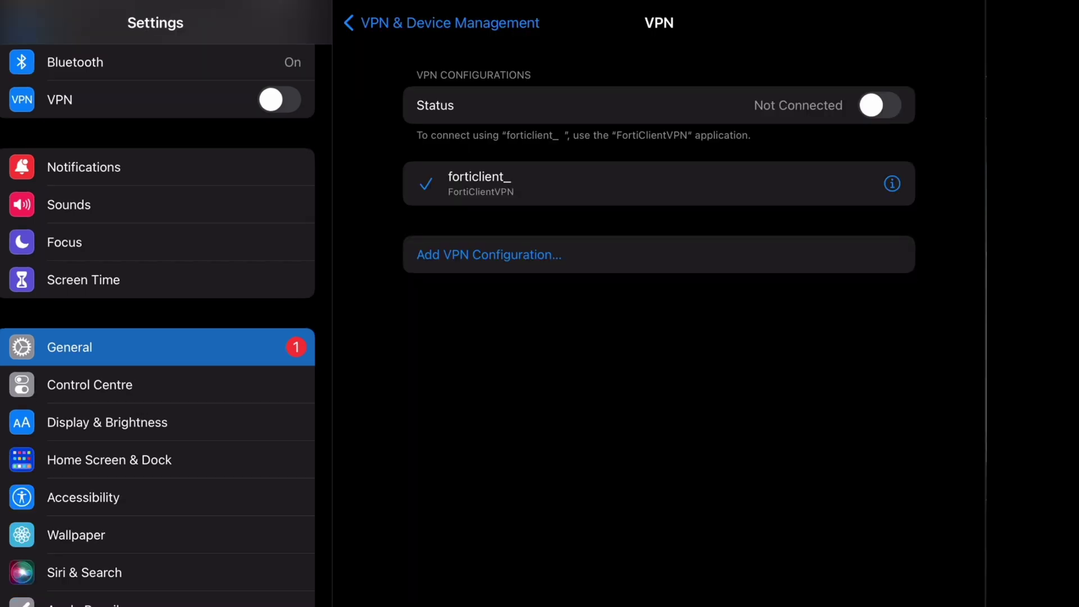
Add a new VPN configuration, set its Type to IPsec, and return to the form
{"action": "left_click", "coordinate": [490, 254]}
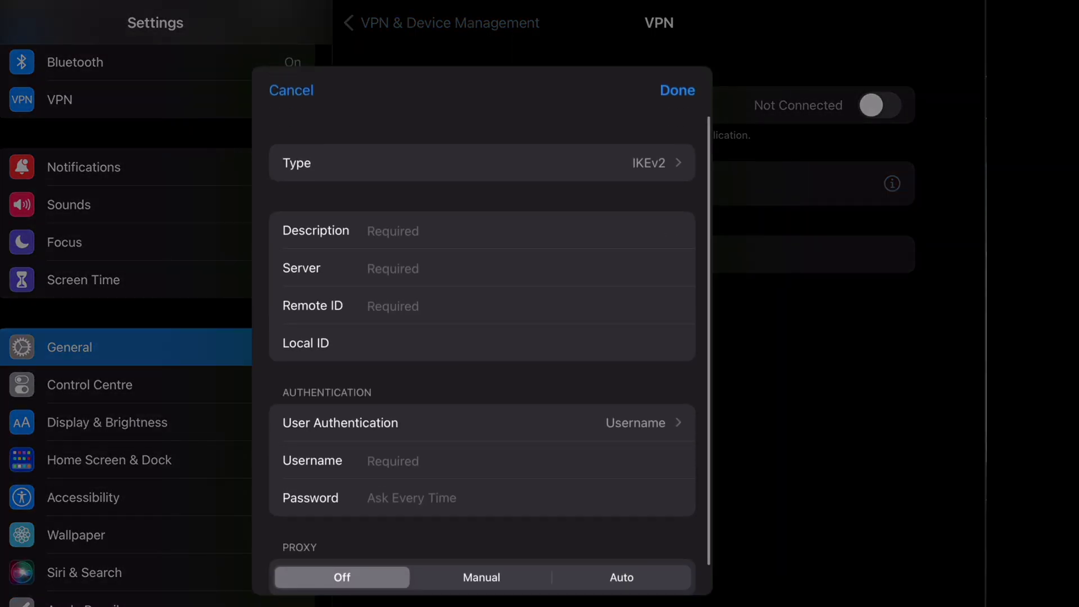
{"action": "left_click", "coordinate": [481, 162]}
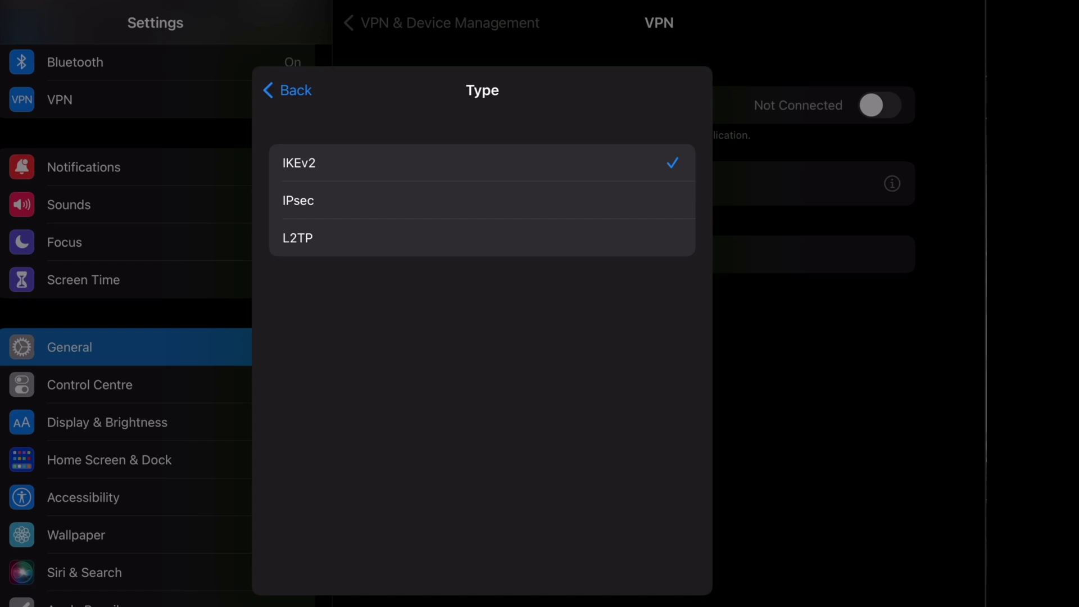
{"action": "left_click", "coordinate": [480, 201]}
{"action": "left_click", "coordinate": [288, 90]}
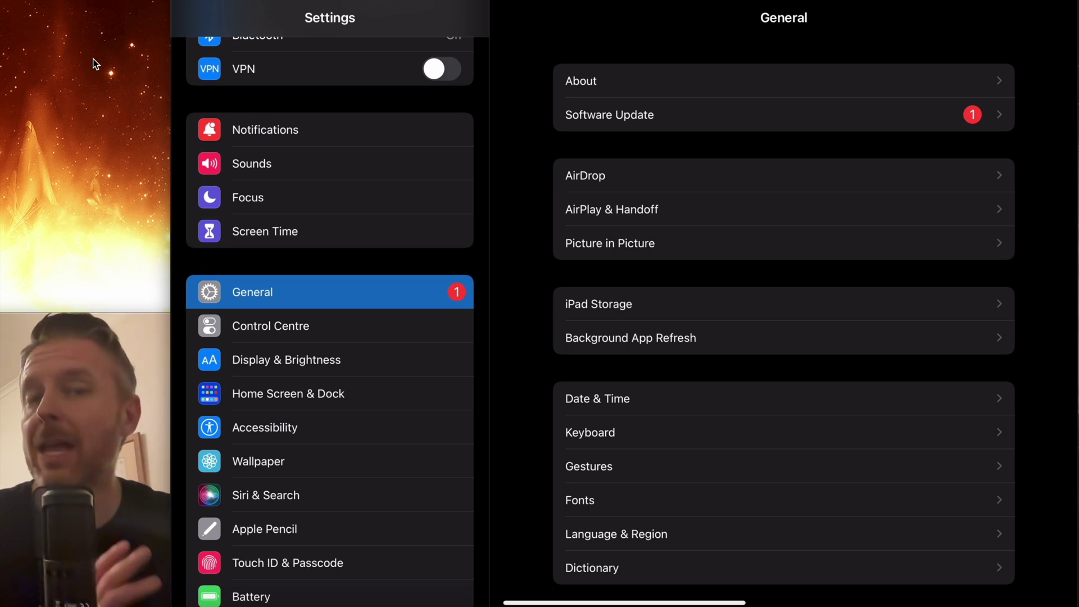
{"action": "scroll", "coordinate": [784, 337], "scroll_direction": "down", "scroll_amount": 5}
{"action": "scroll", "coordinate": [783, 337], "scroll_direction": "up", "scroll_amount": 1}
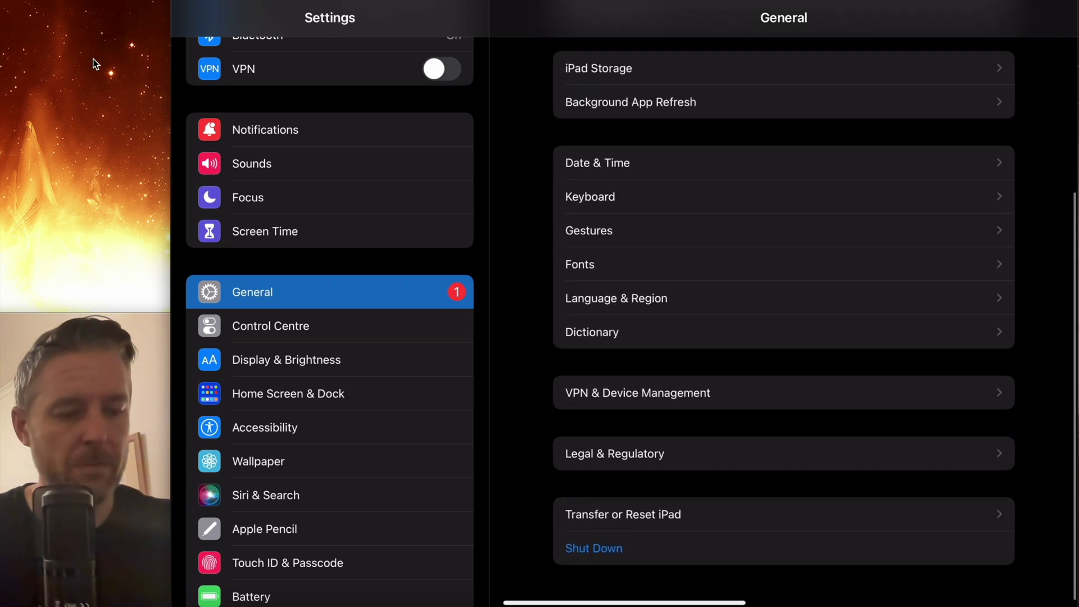
{"action": "key", "text": "super+h"}
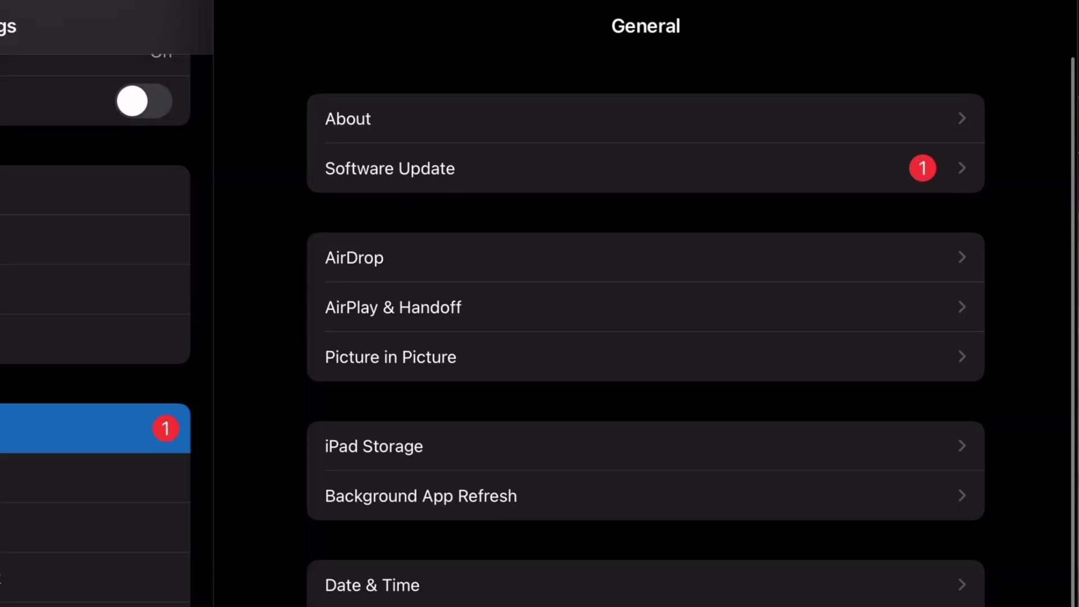
Check for available updates on the General > Software Update page
{"action": "left_click", "coordinate": [389, 168]}
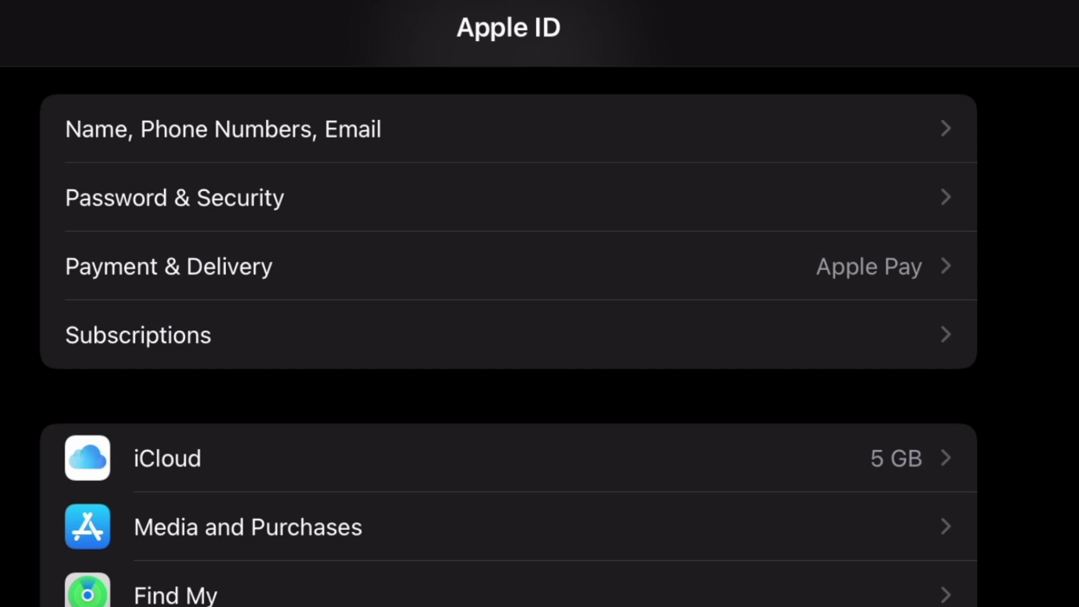
{"action": "left_click", "coordinate": [175, 198]}
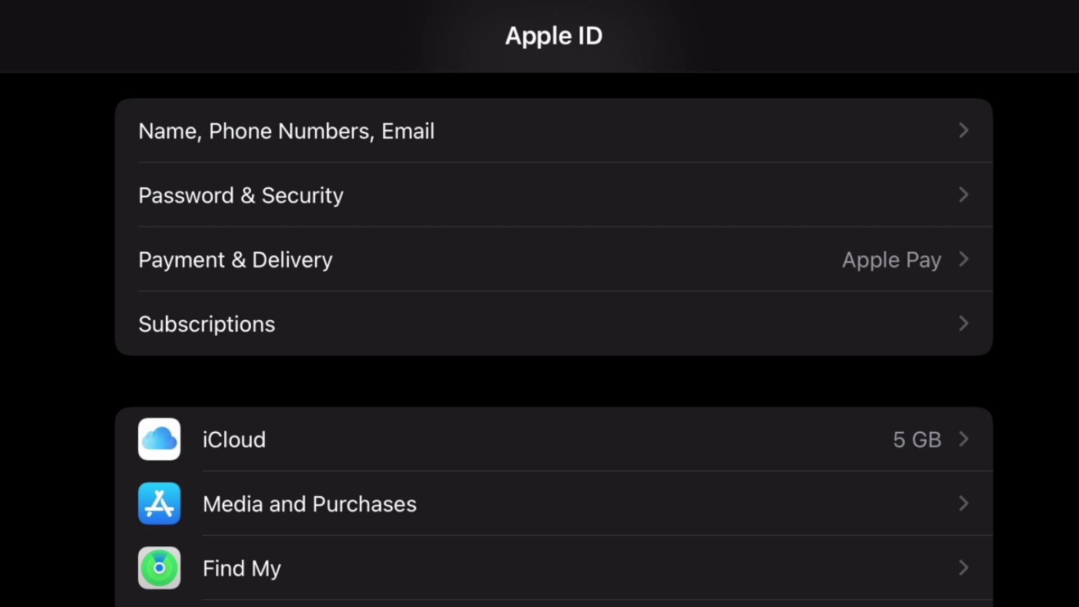
{"action": "left_click", "coordinate": [242, 568]}
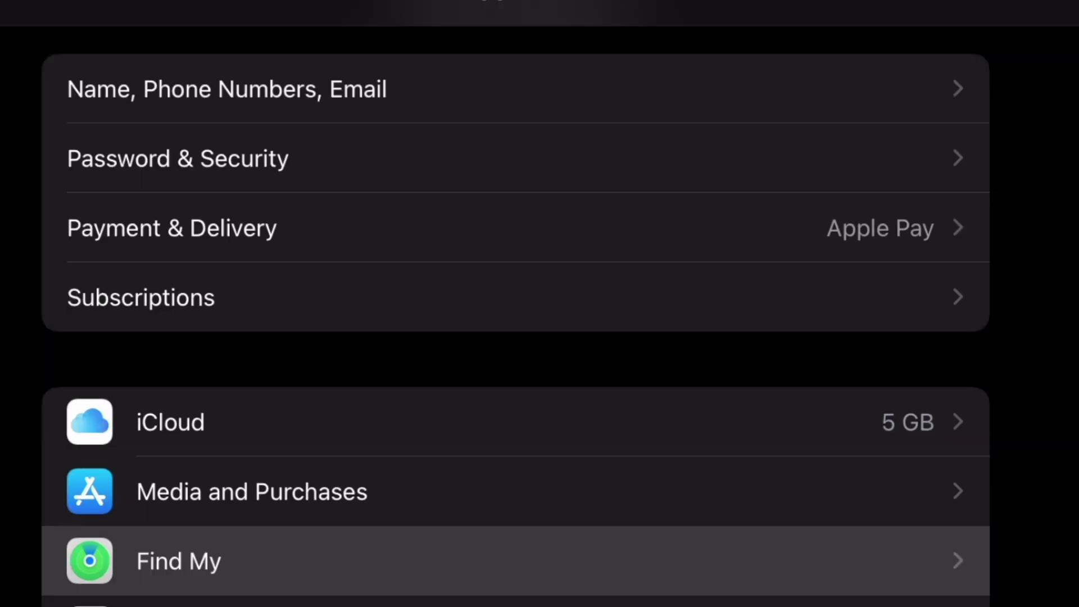